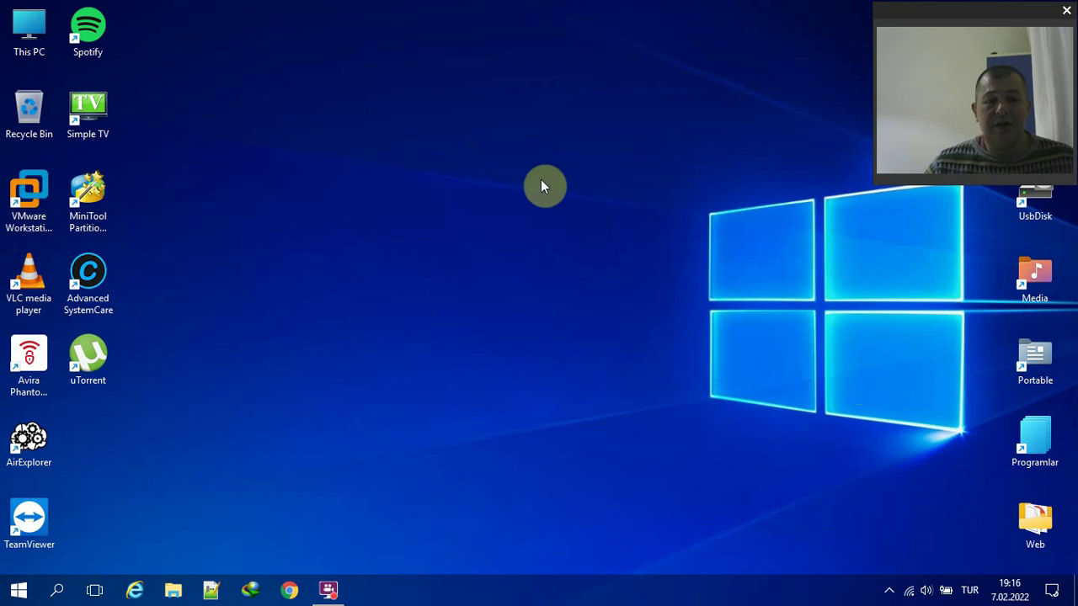
{"action": "left_click", "coordinate": [17, 589]}
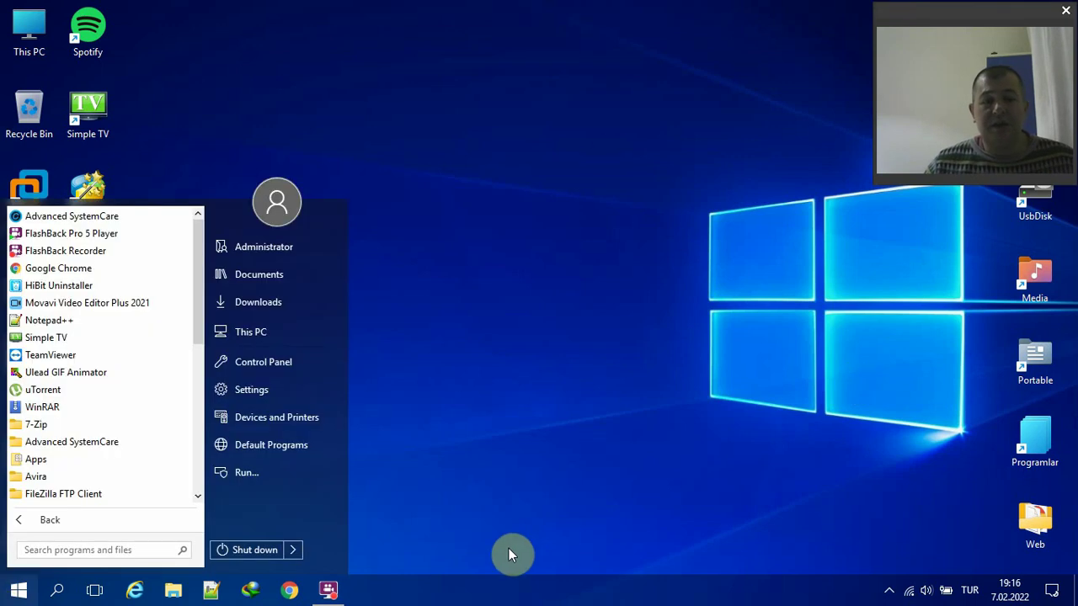
{"action": "left_click", "coordinate": [587, 485]}
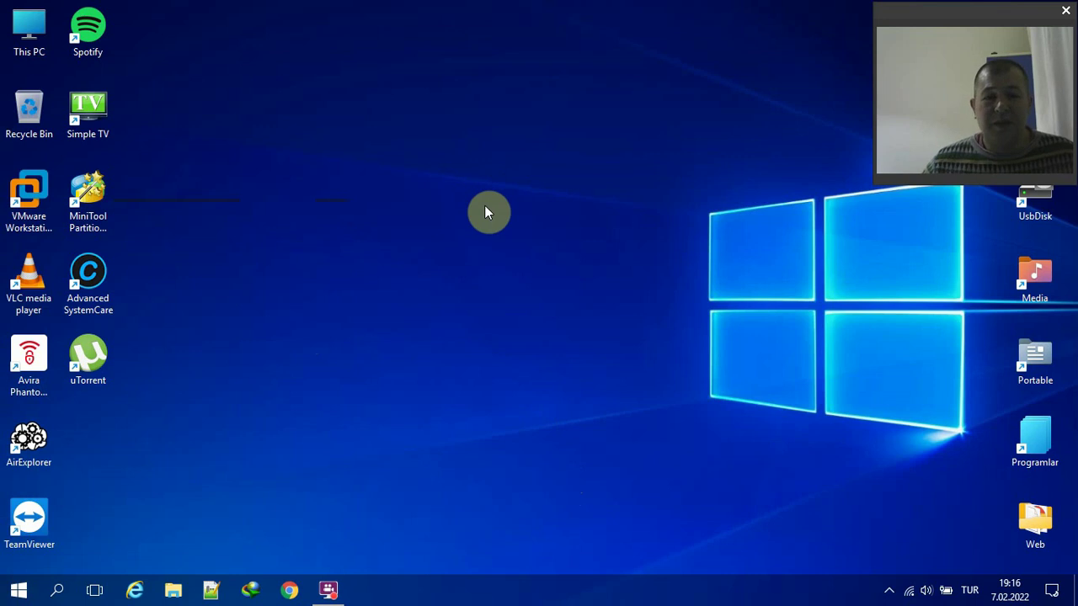
- Open Power Options in the Control Panel and reposition its window so that it is fully visible
{"action": "left_click", "coordinate": [18, 589]}
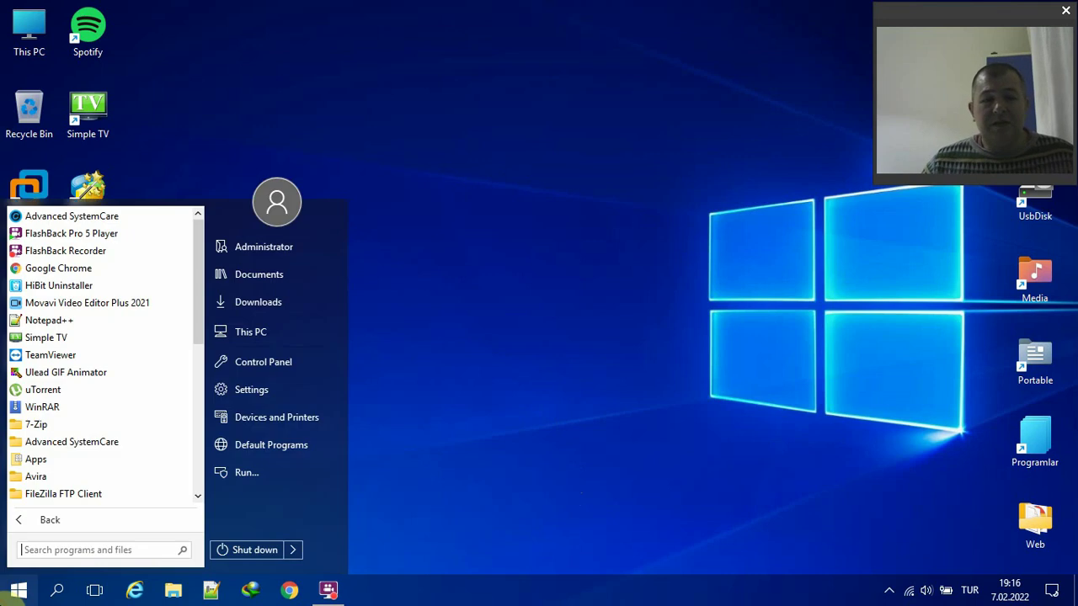
{"action": "left_click", "coordinate": [313, 358]}
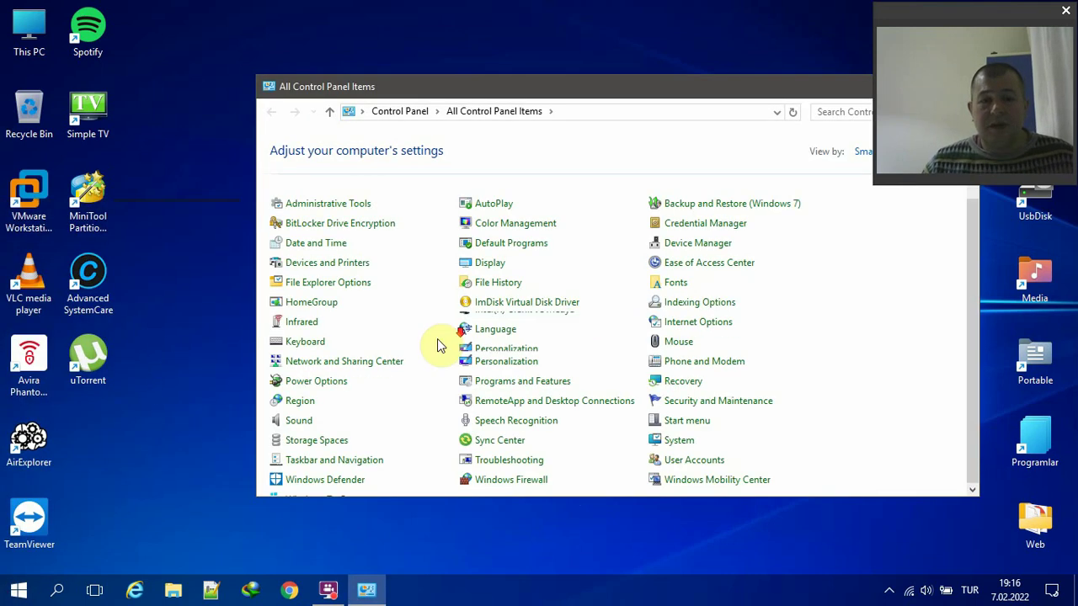
{"action": "scroll", "coordinate": [441, 343], "scroll_direction": "down", "scroll_amount": 1}
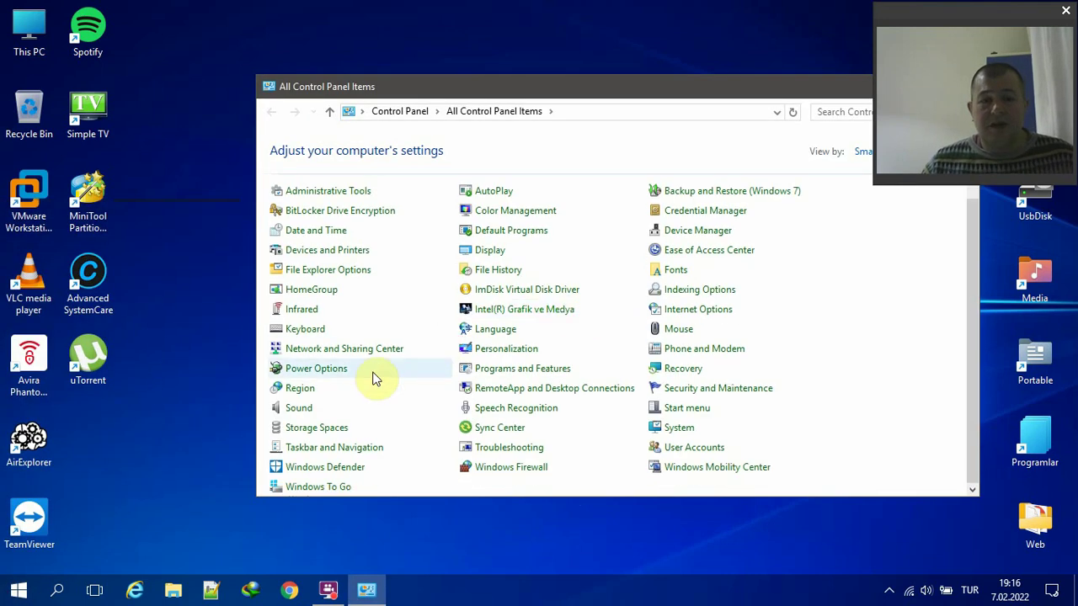
{"action": "left_click", "coordinate": [325, 371]}
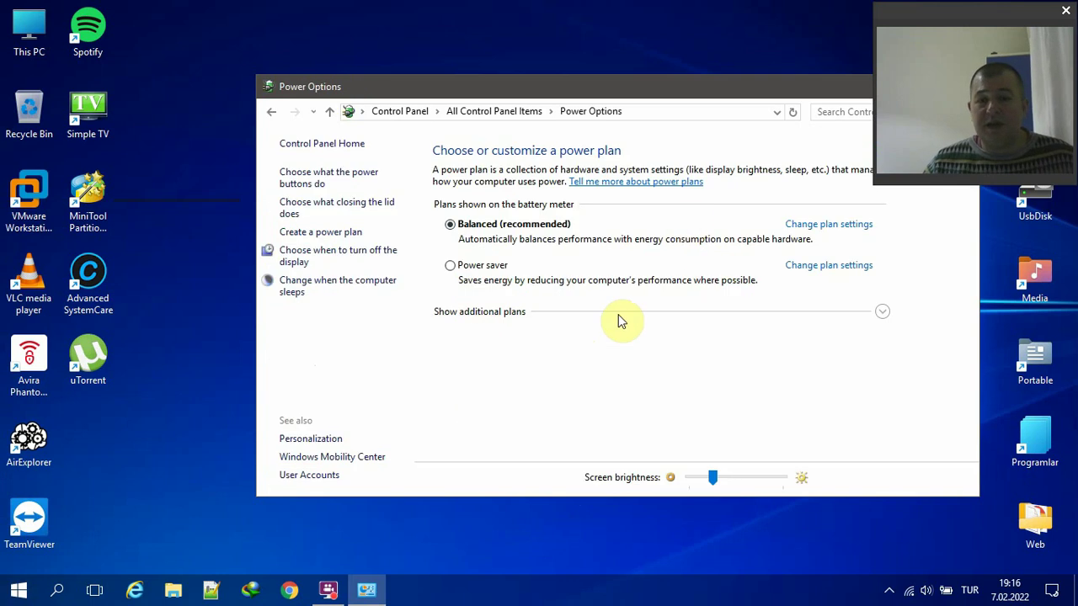
{"action": "left_click_drag", "start_coordinate": [711, 92], "coordinate": [589, 20]}
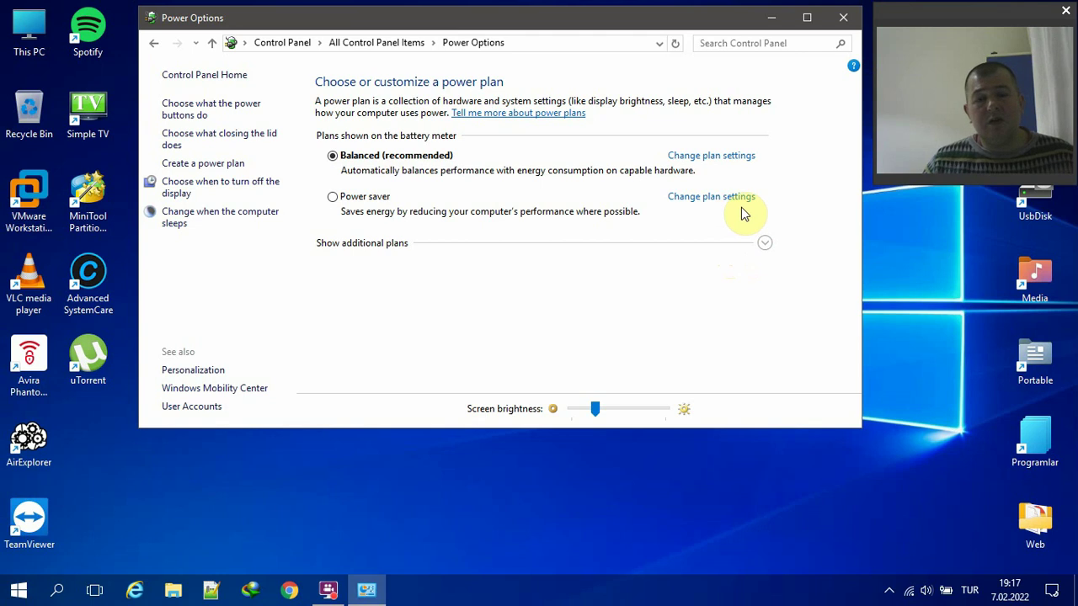
- Open the Balanced plan's advanced power settings and expand Maximum processor state under Processor power management
{"action": "left_click", "coordinate": [736, 160]}
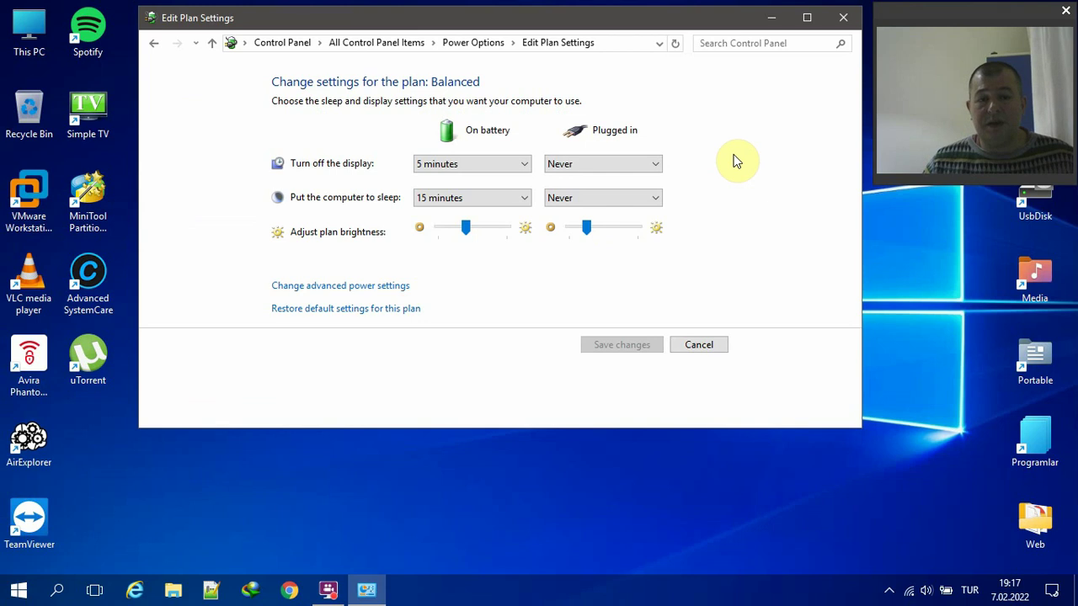
{"action": "left_click", "coordinate": [390, 288]}
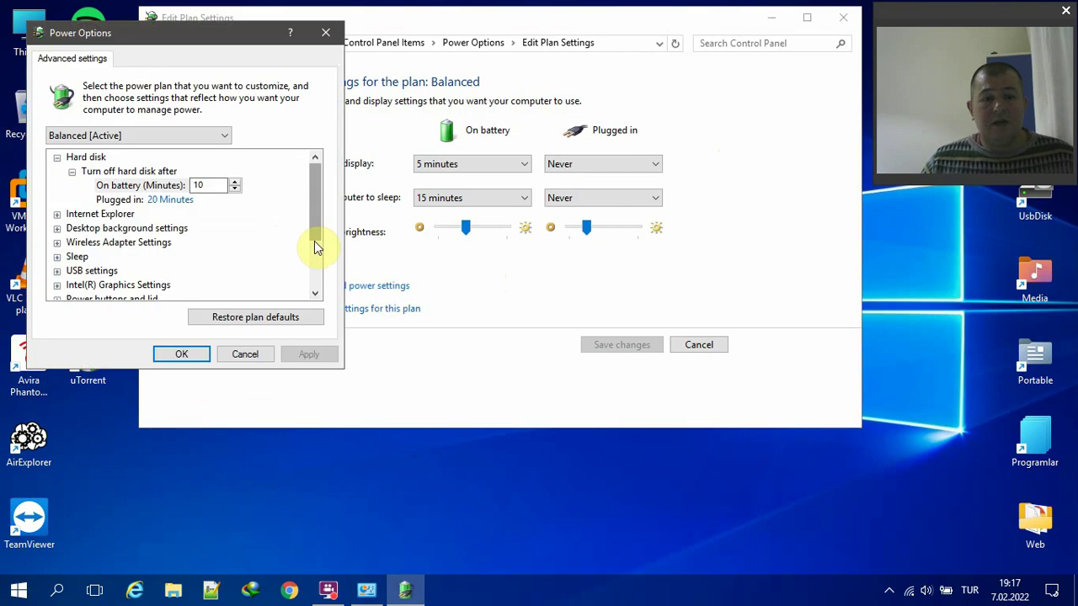
{"action": "left_click_drag", "start_coordinate": [316, 197], "coordinate": [319, 242]}
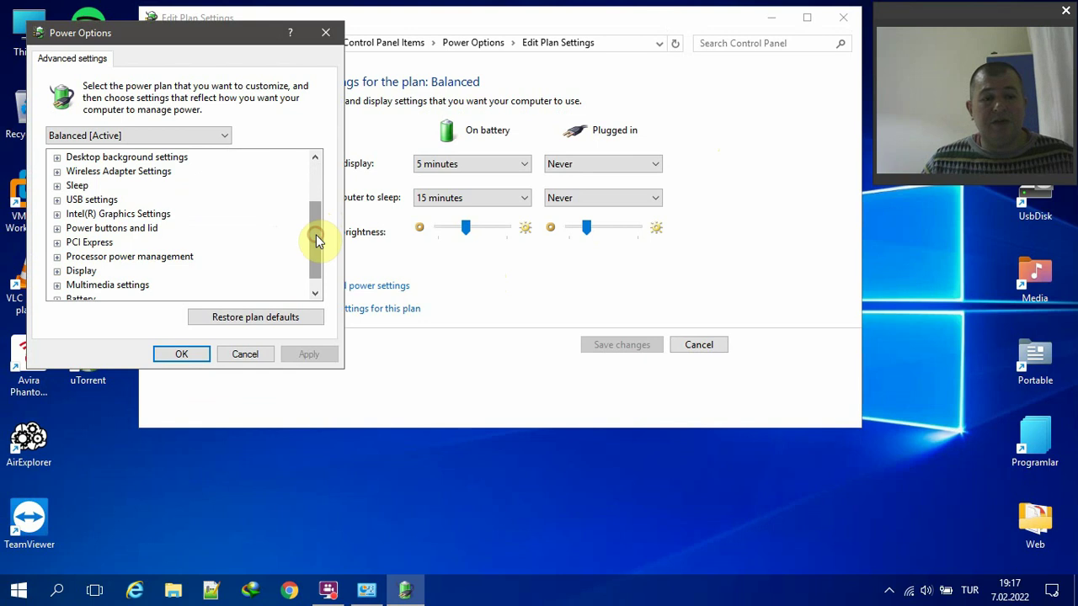
{"action": "left_click", "coordinate": [141, 259]}
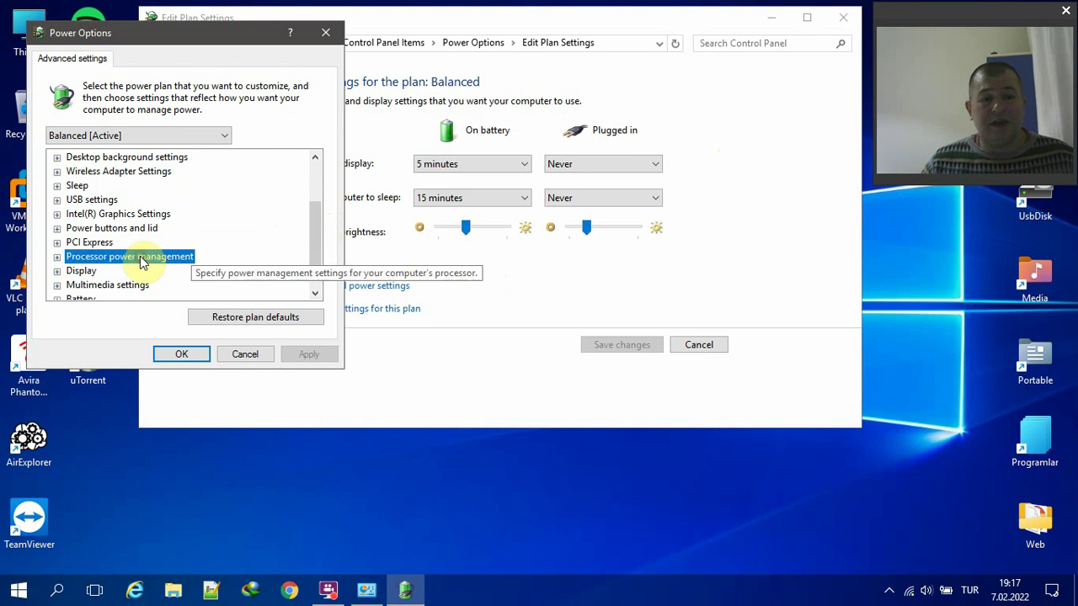
{"action": "left_click", "coordinate": [57, 257]}
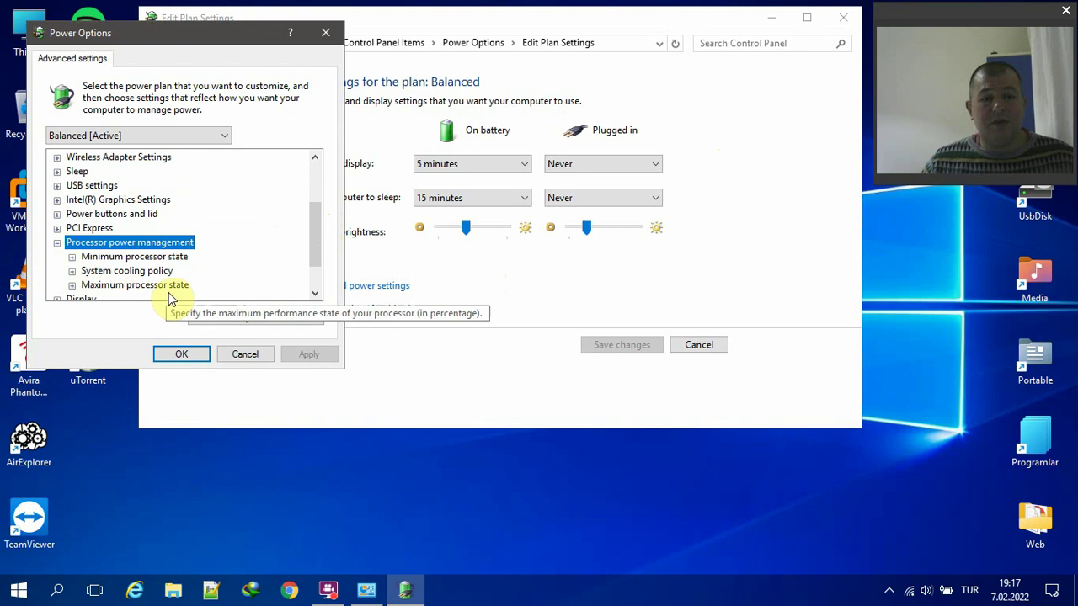
{"action": "left_click", "coordinate": [117, 288]}
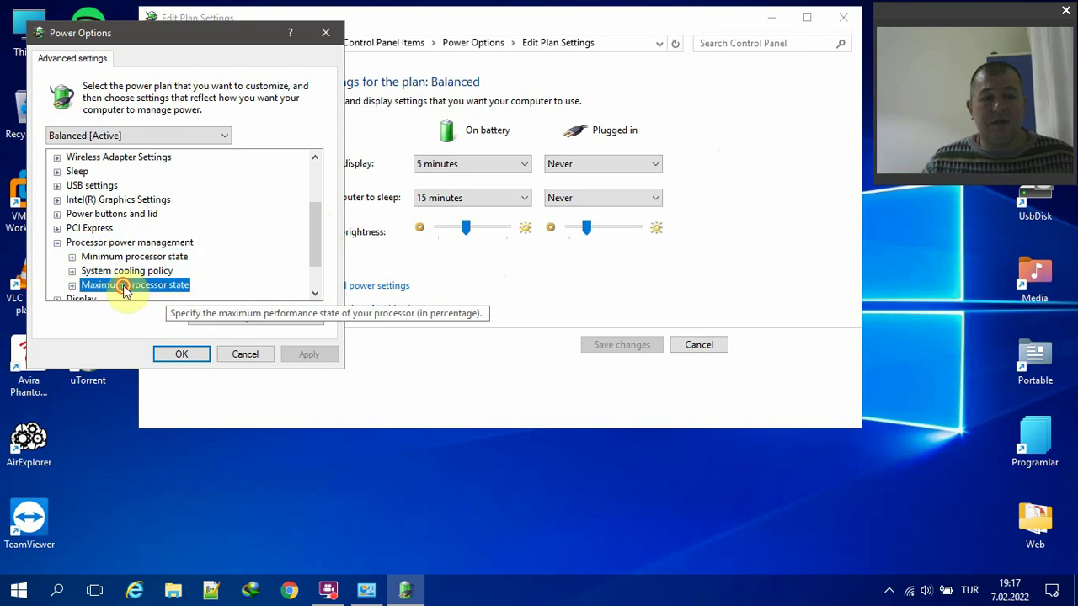
{"action": "double_click", "coordinate": [123, 288]}
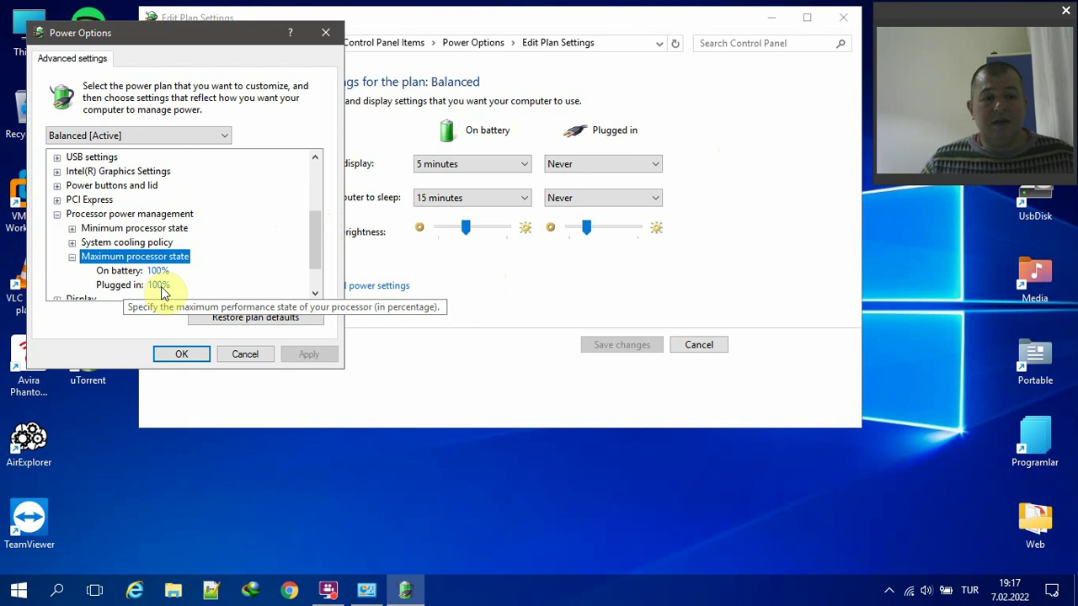
- Set the plugged-in maximum processor state of the Balanced plan to 50%
{"action": "left_click", "coordinate": [165, 286]}
{"action": "double_click", "coordinate": [175, 285]}
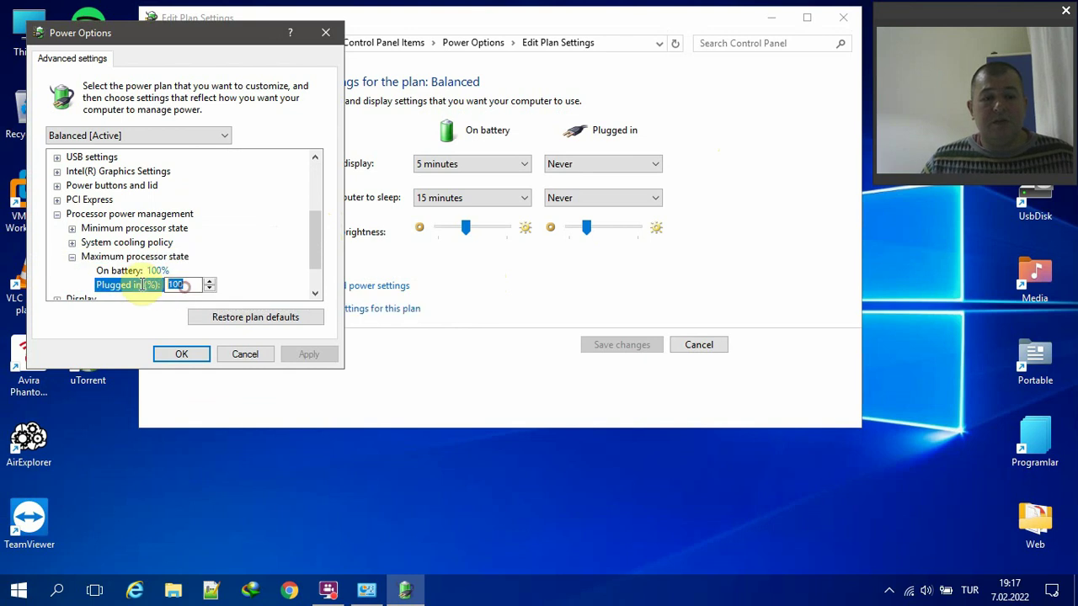
{"action": "type", "text": "50"}
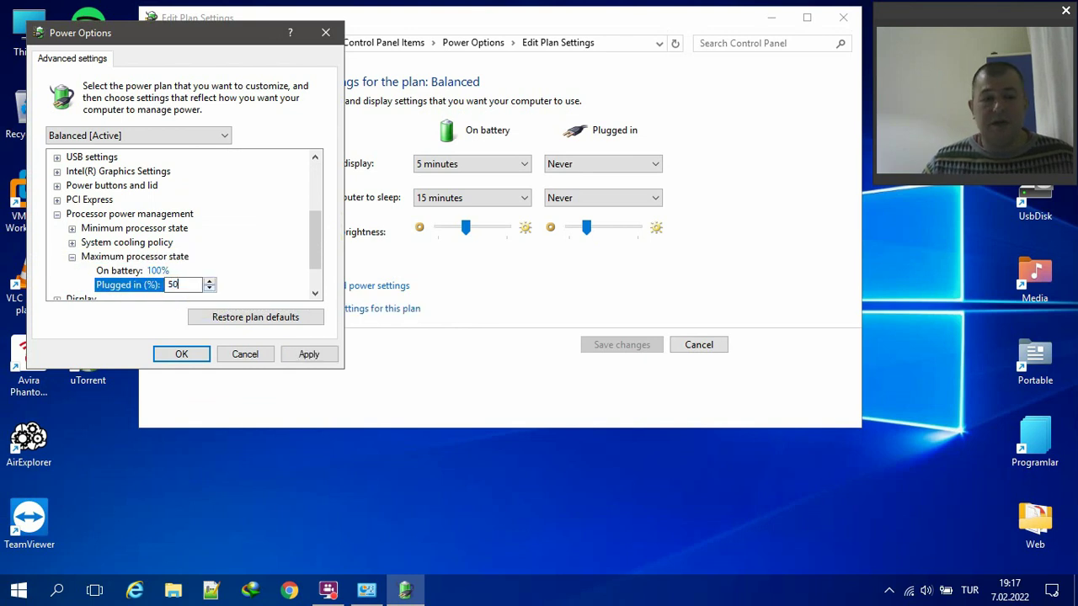
- Set the on-battery maximum processor state to 50%, then apply the settings and close the power plan windows
{"action": "left_click", "coordinate": [159, 271]}
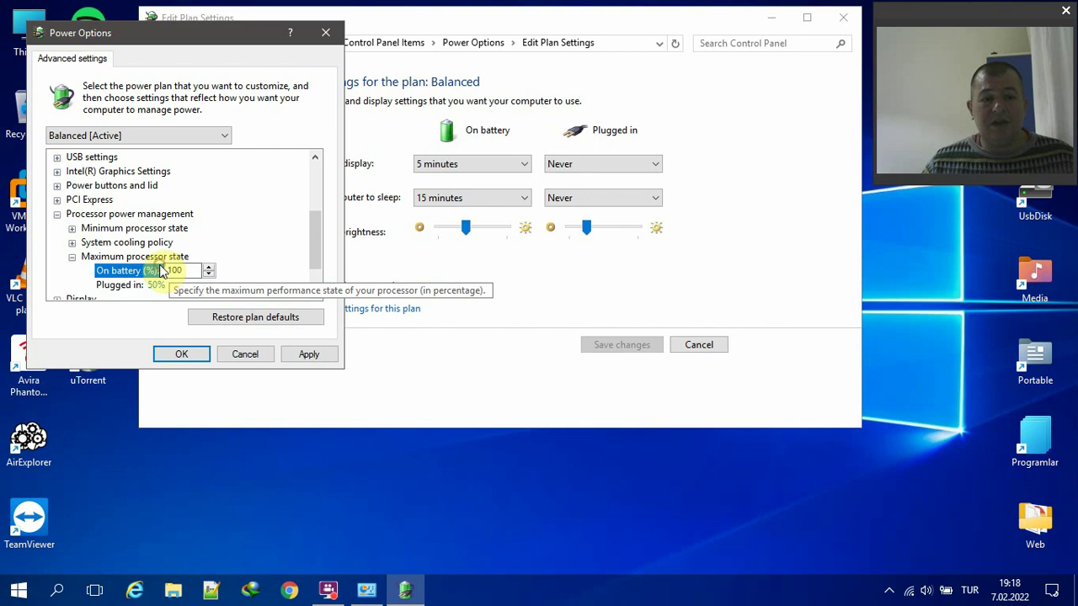
{"action": "double_click", "coordinate": [177, 270]}
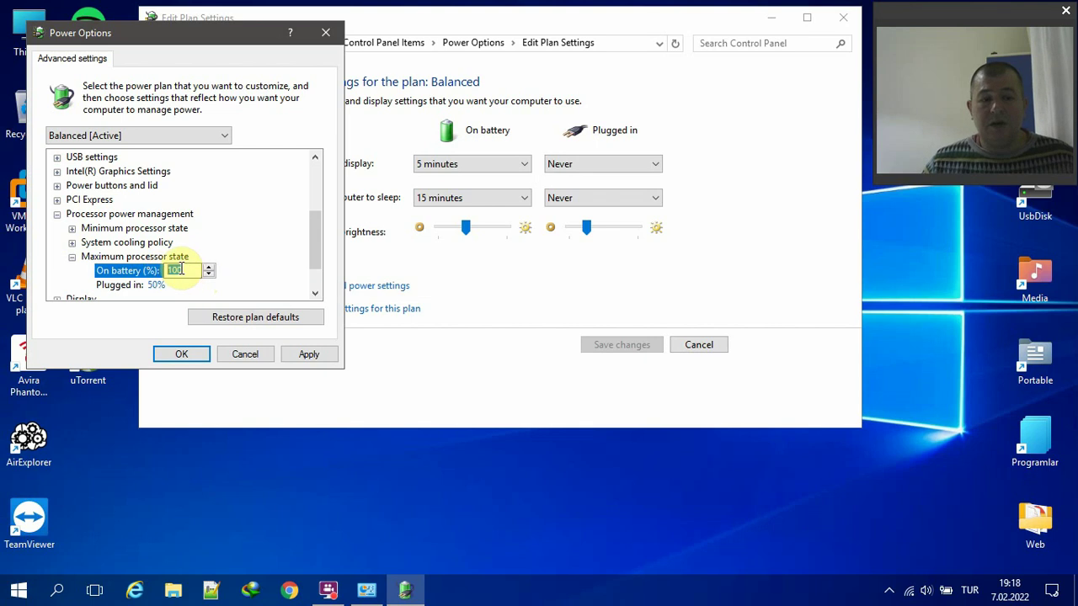
{"action": "type", "text": "50"}
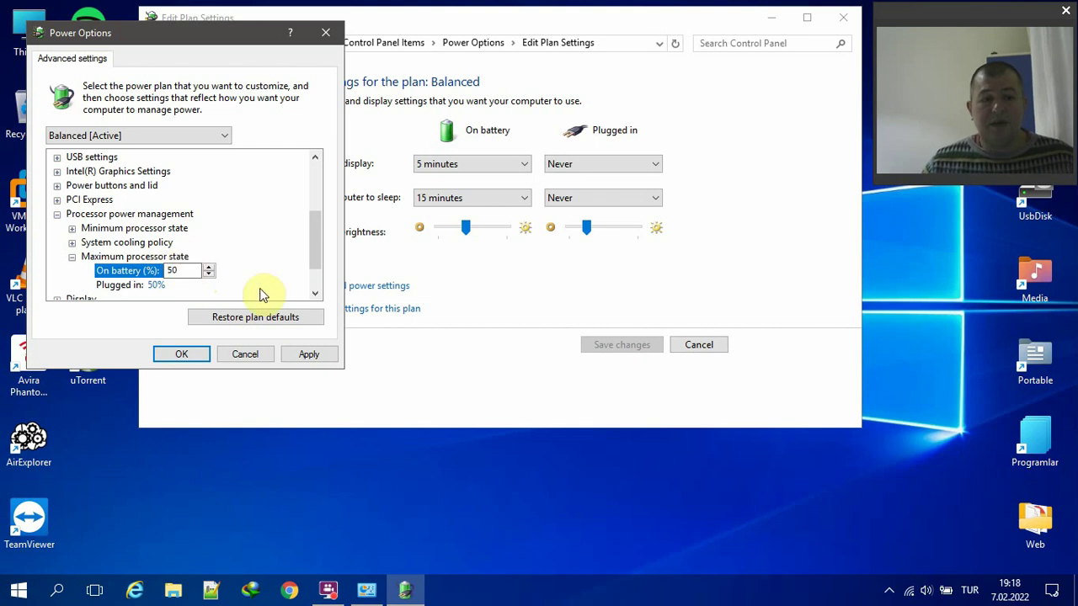
{"action": "left_click", "coordinate": [167, 284]}
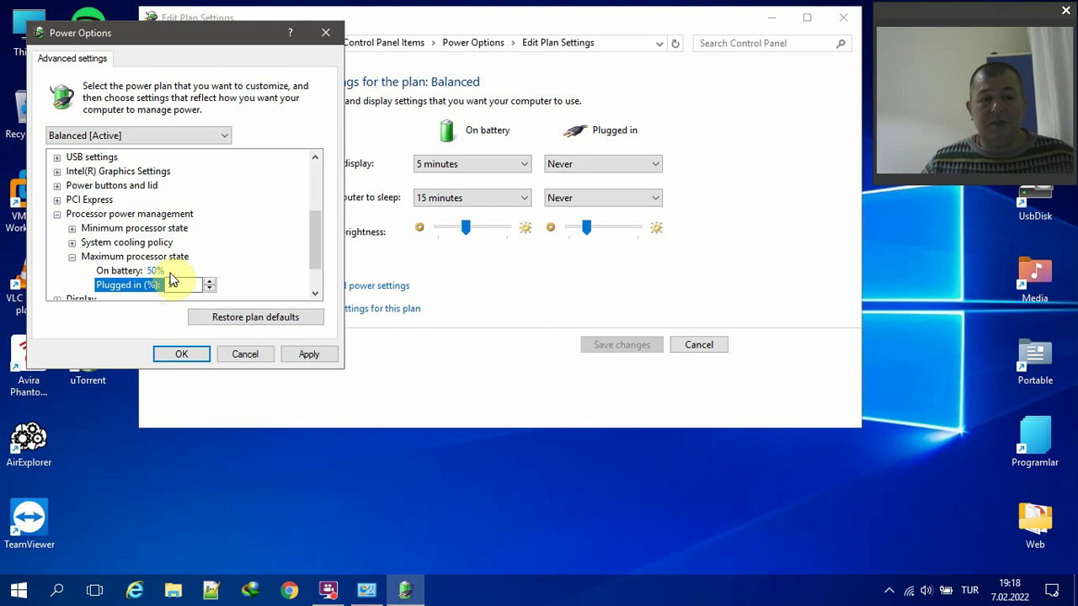
{"action": "left_click", "coordinate": [312, 356]}
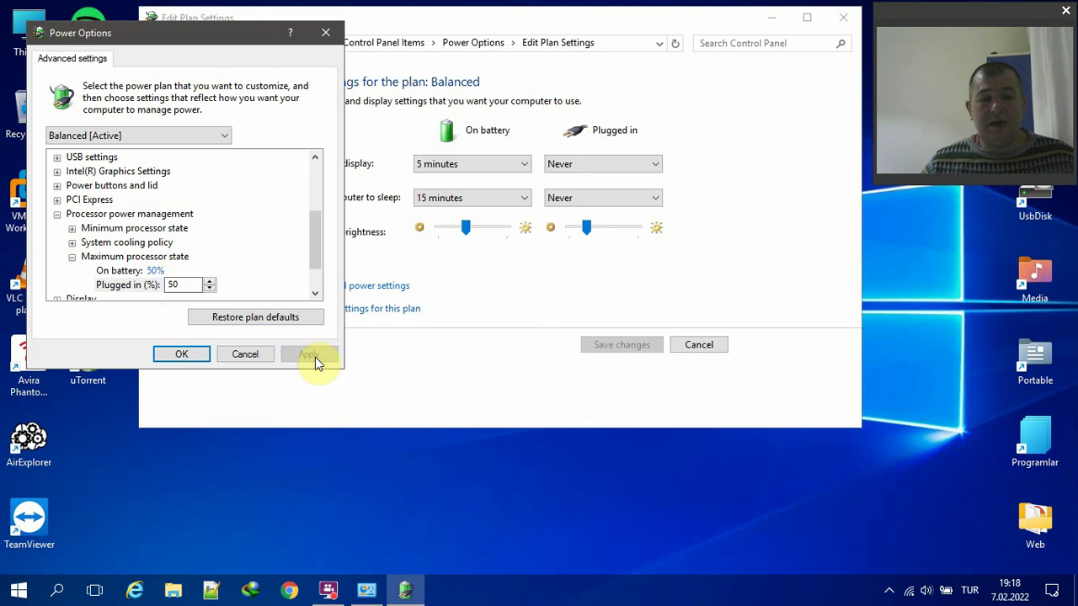
{"action": "left_click", "coordinate": [182, 354]}
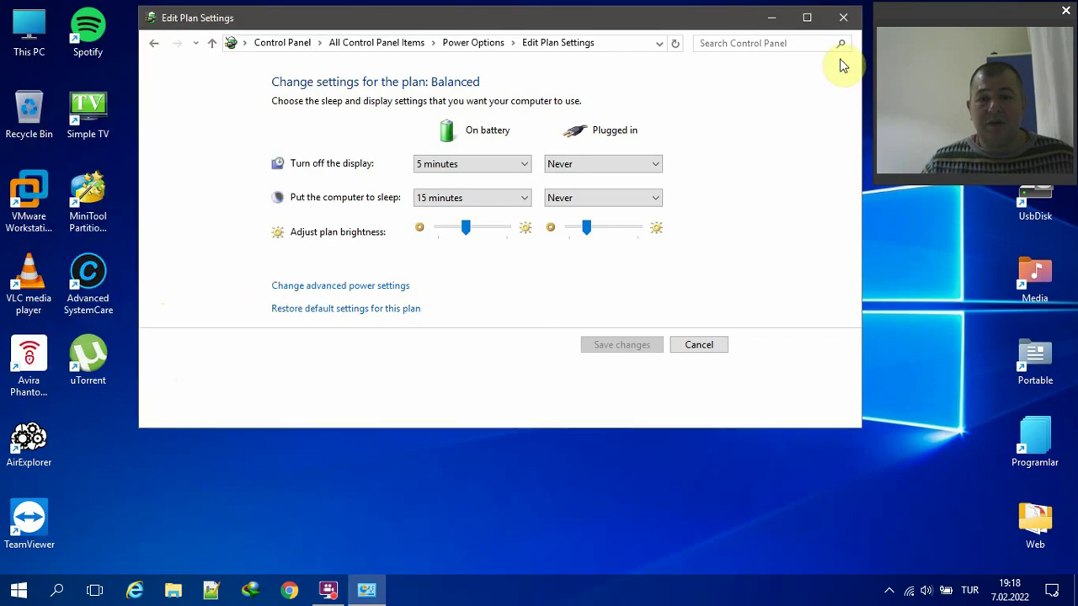
{"action": "left_click", "coordinate": [843, 17]}
- Reopen the Balanced plan's advanced power settings from Power Options in the Control Panel
{"action": "left_click", "coordinate": [18, 589]}
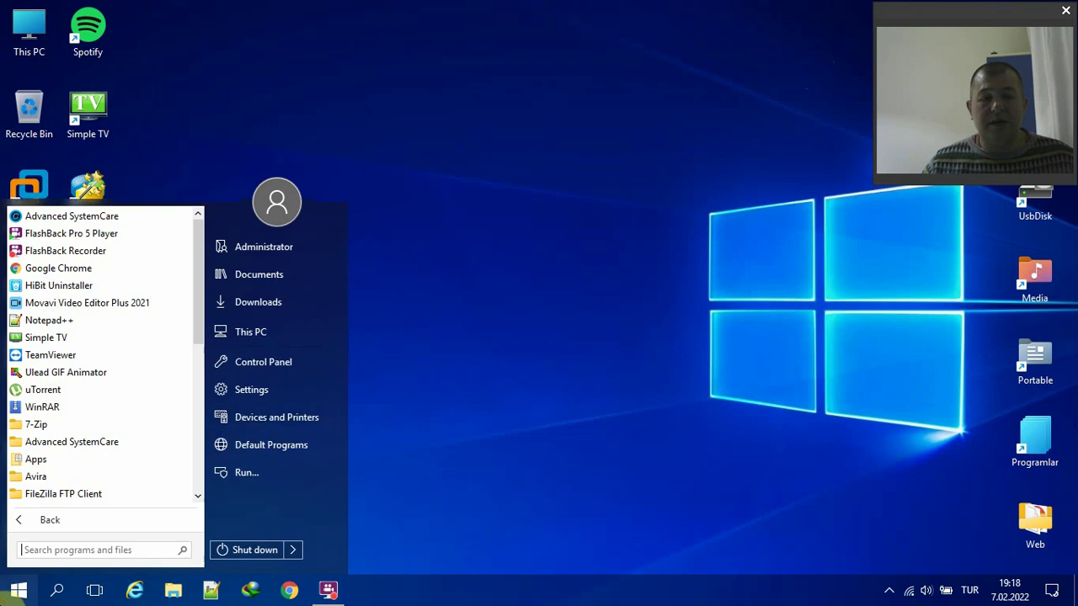
{"action": "left_click", "coordinate": [303, 361]}
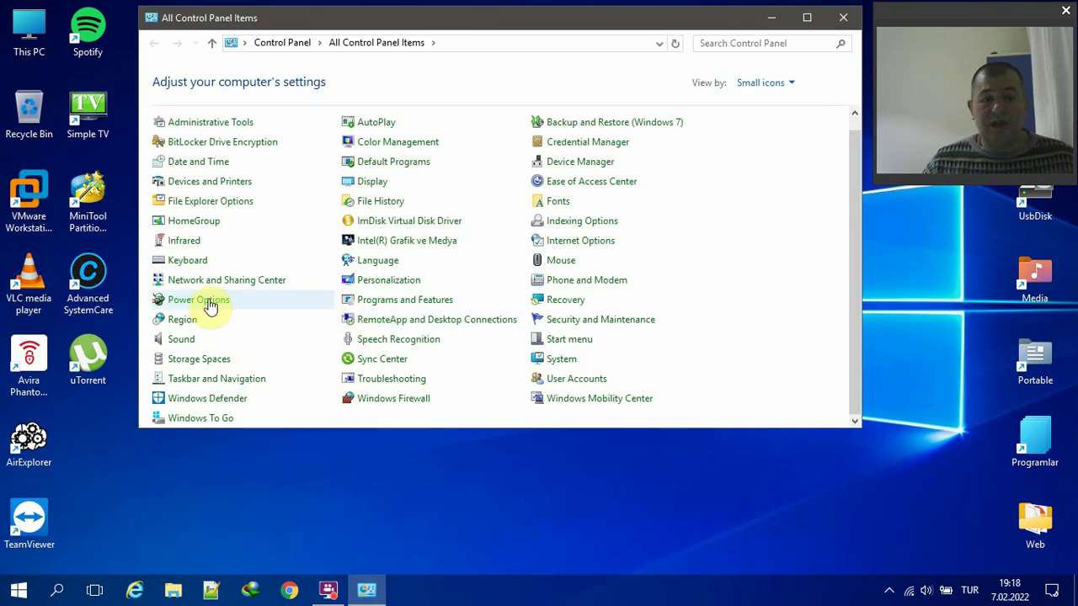
{"action": "left_click", "coordinate": [202, 302]}
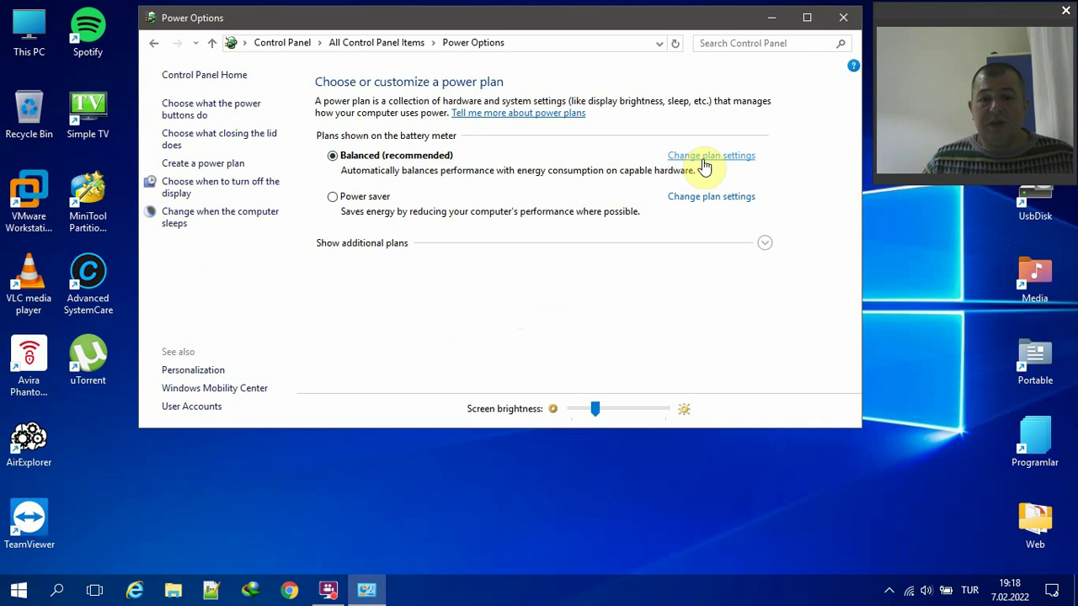
{"action": "left_click", "coordinate": [704, 163]}
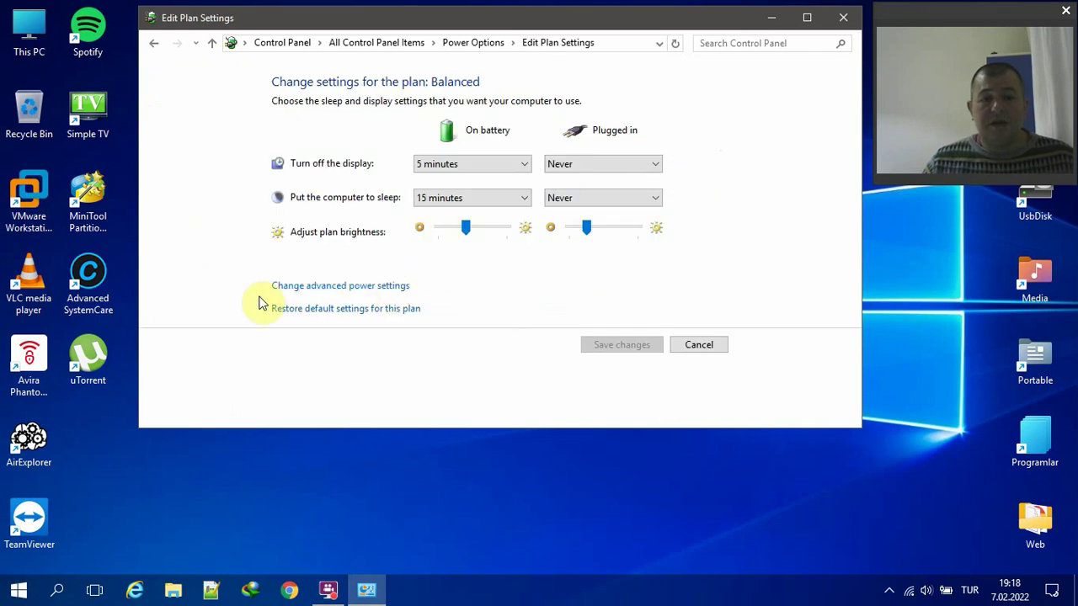
{"action": "left_click", "coordinate": [371, 288]}
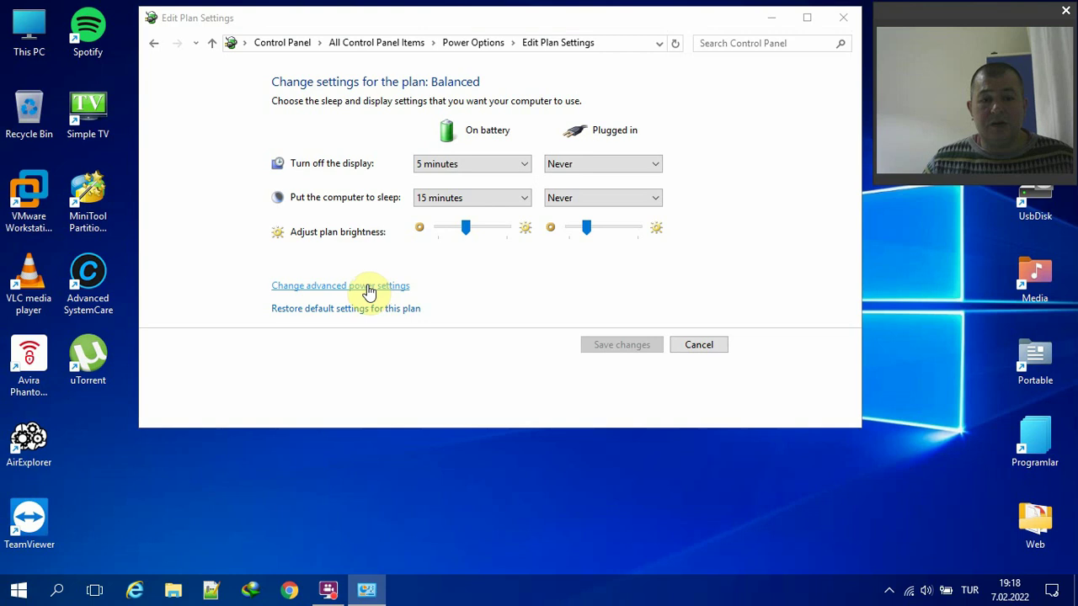
- Check the on-battery and plugged-in maximum processor state under Processor power management, and close the windows without making changes
{"action": "left_click_drag", "start_coordinate": [341, 221], "coordinate": [342, 270]}
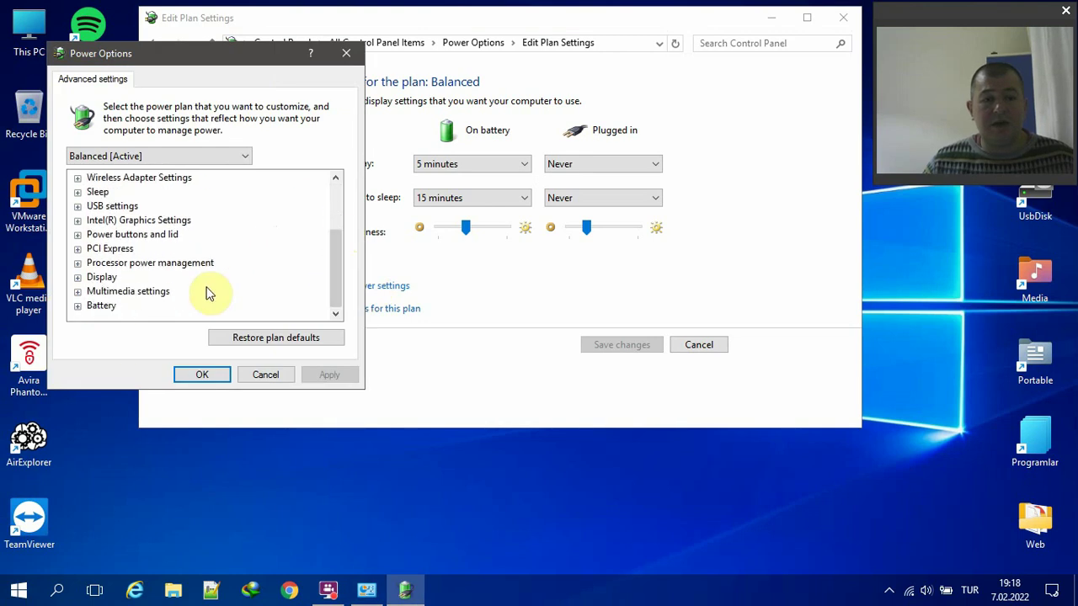
{"action": "left_click", "coordinate": [166, 265]}
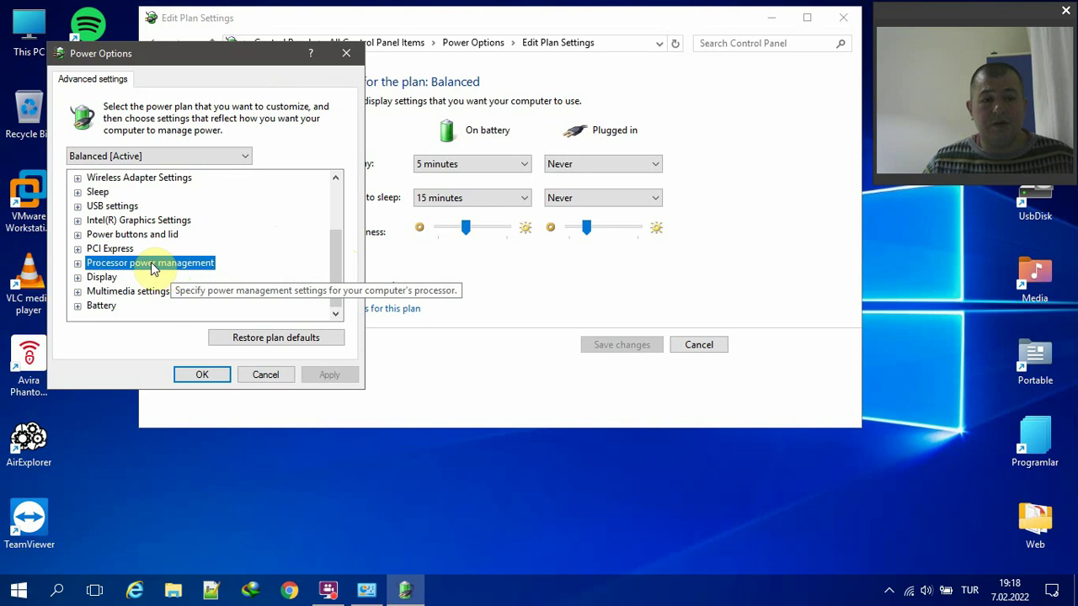
{"action": "left_click", "coordinate": [78, 264]}
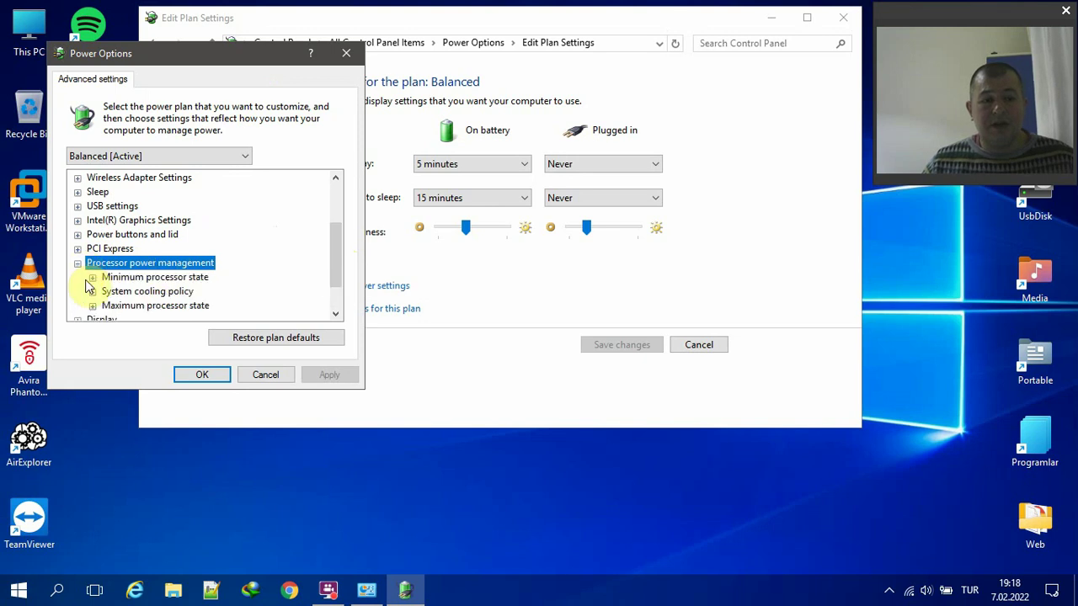
{"action": "left_click", "coordinate": [92, 306]}
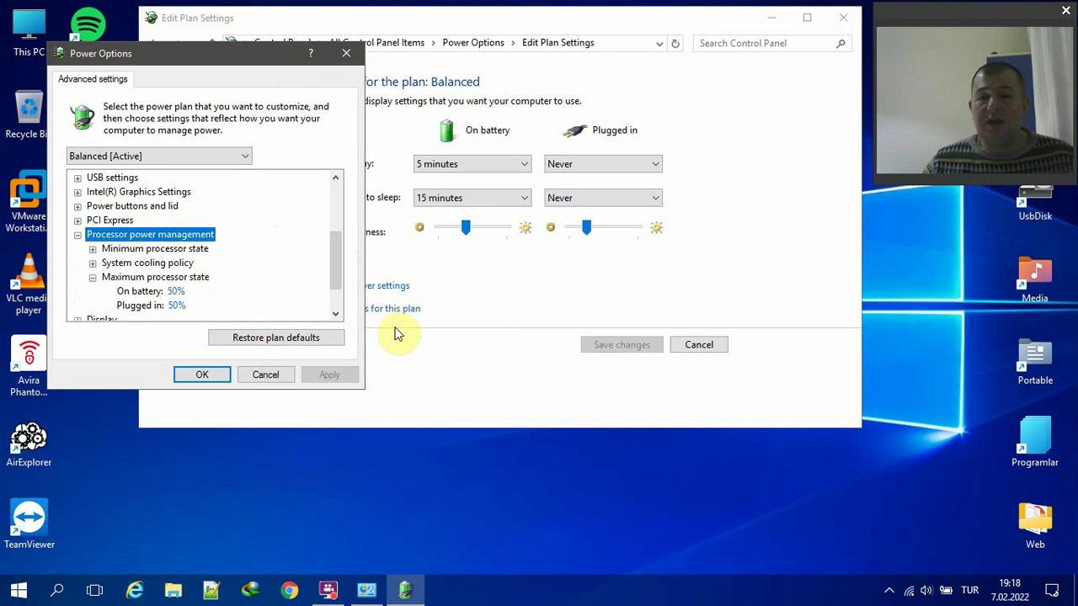
{"action": "left_click", "coordinate": [268, 375]}
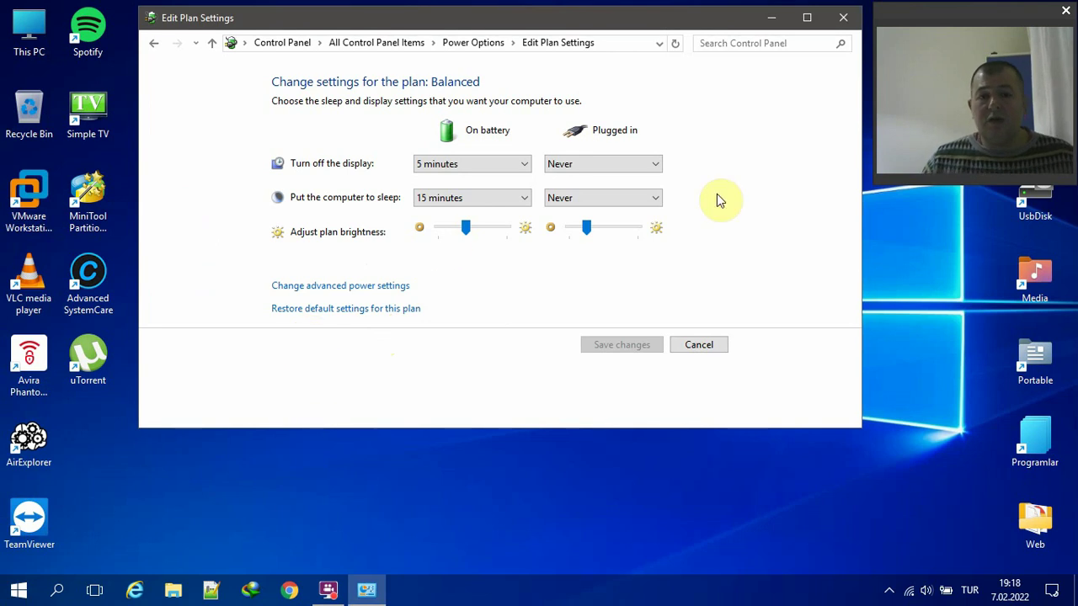
{"action": "left_click", "coordinate": [844, 18]}
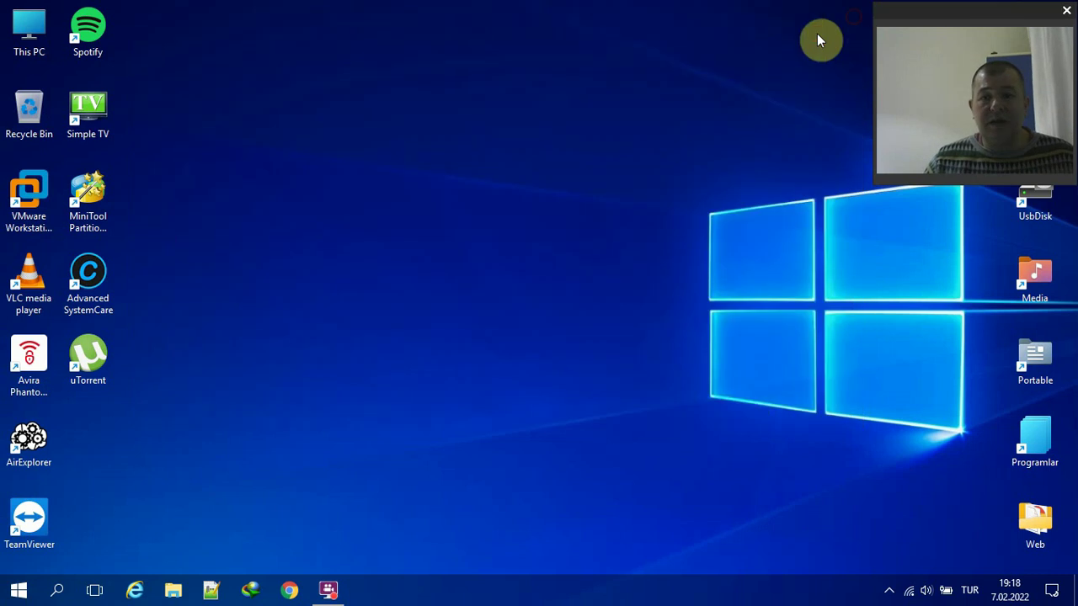
{"action": "right_click", "coordinate": [465, 185]}
{"action": "left_click", "coordinate": [473, 233]}
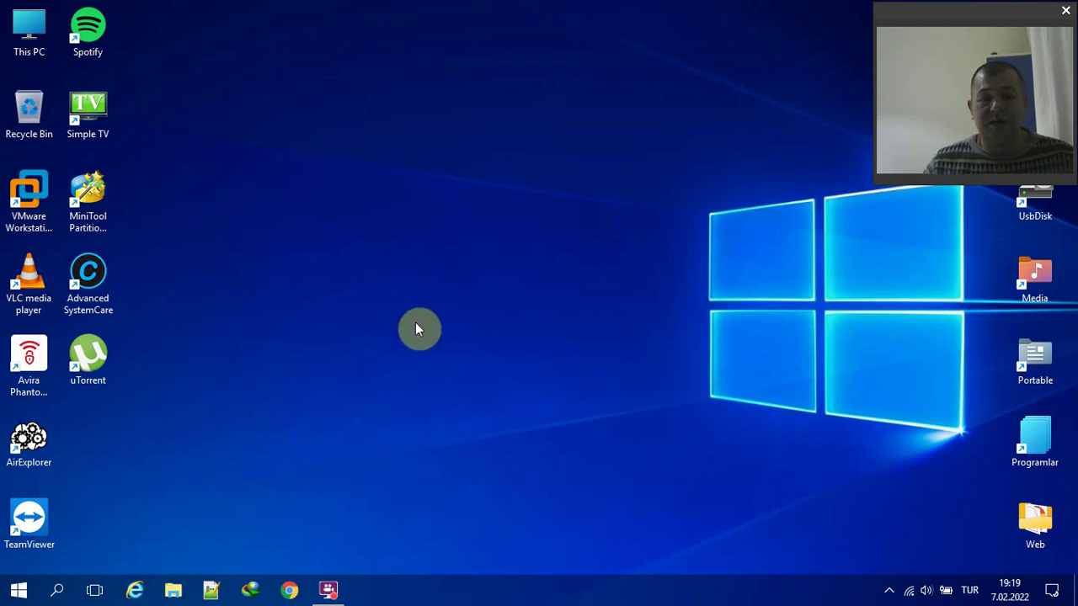
{"action": "left_click_drag", "start_coordinate": [310, 120], "coordinate": [249, 99]}
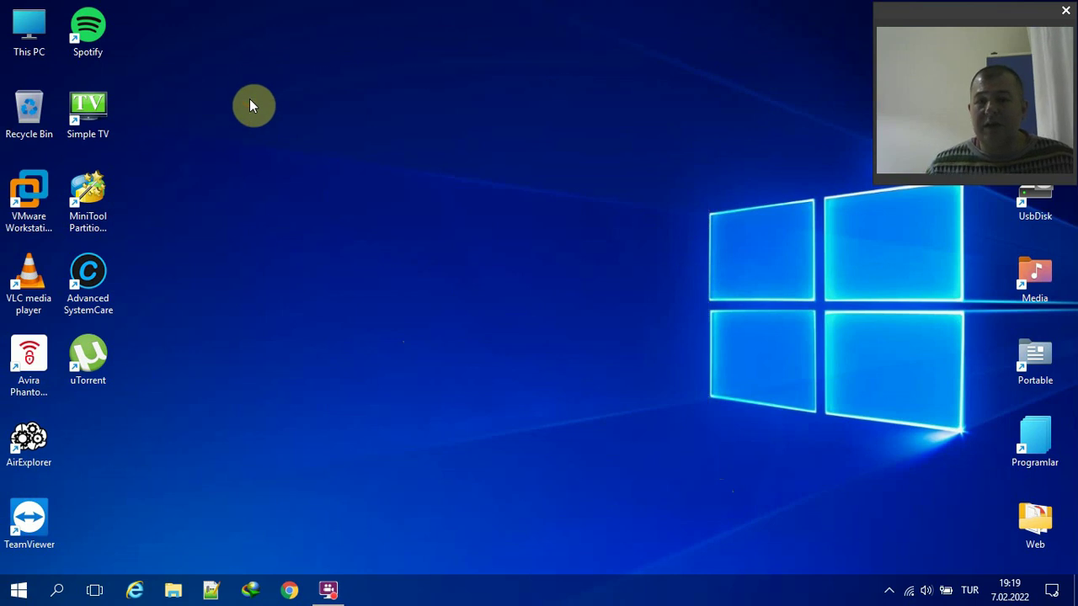